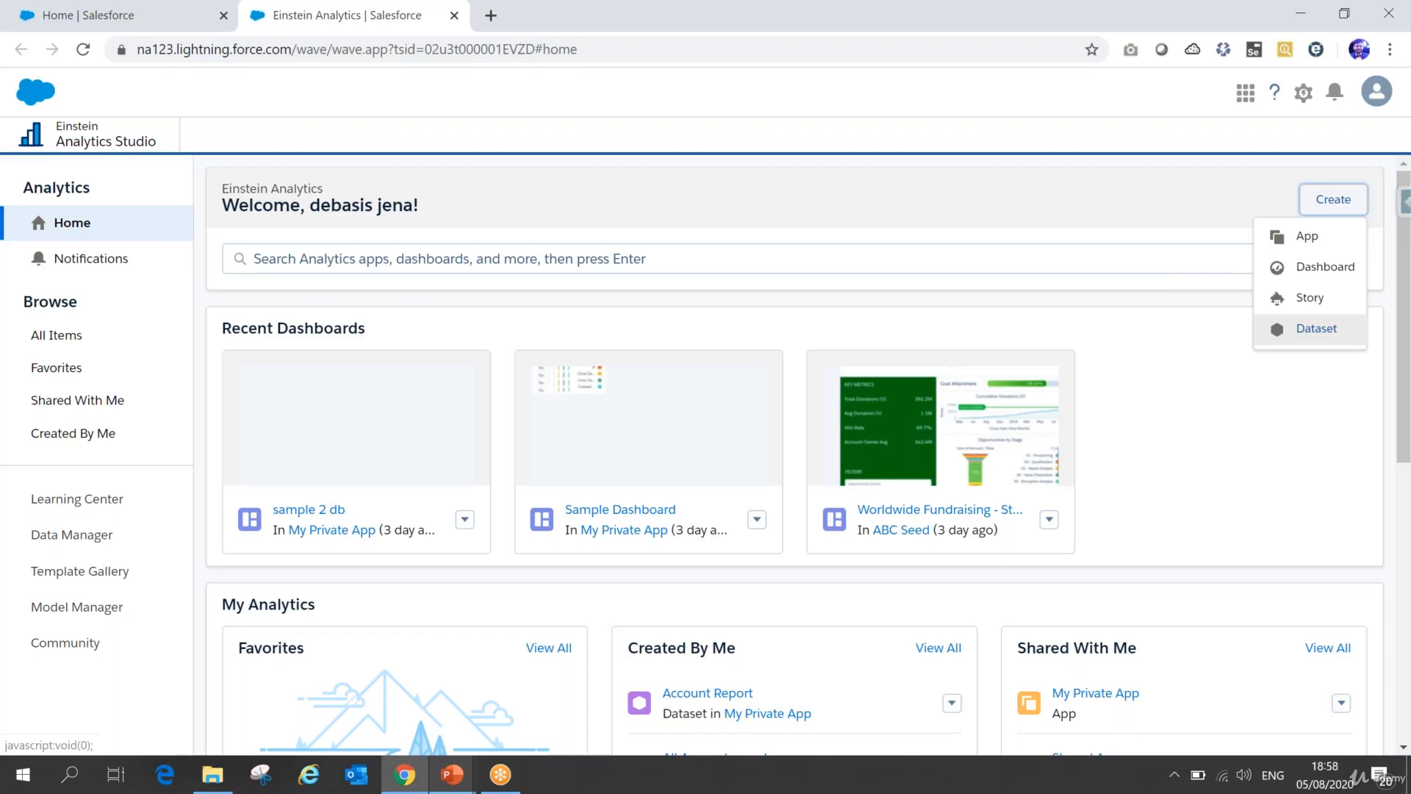
- Review the source options for a new dataset alongside the PowerPoint slide show, and close the dialog without creating one
left_click(1314, 329)
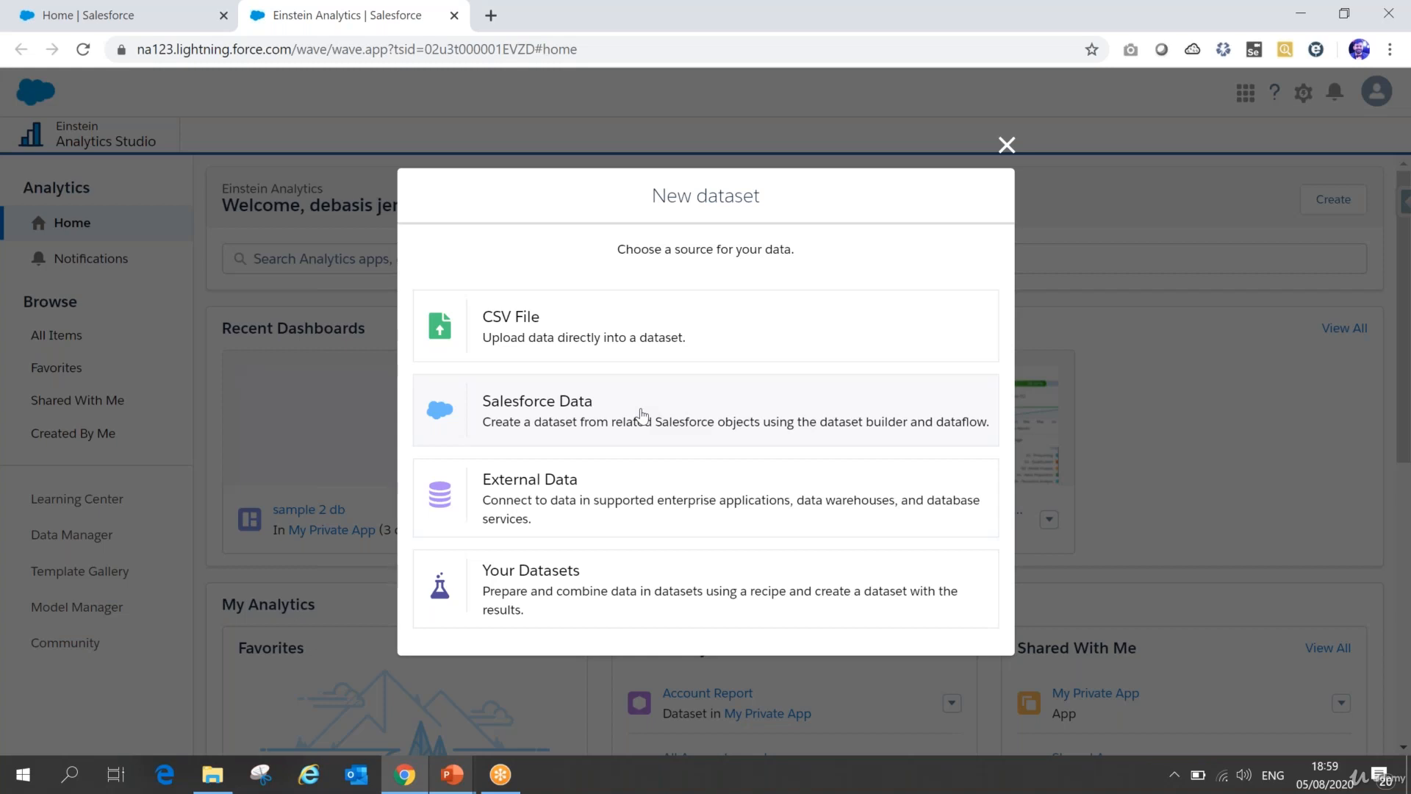
key("alt+Tab")
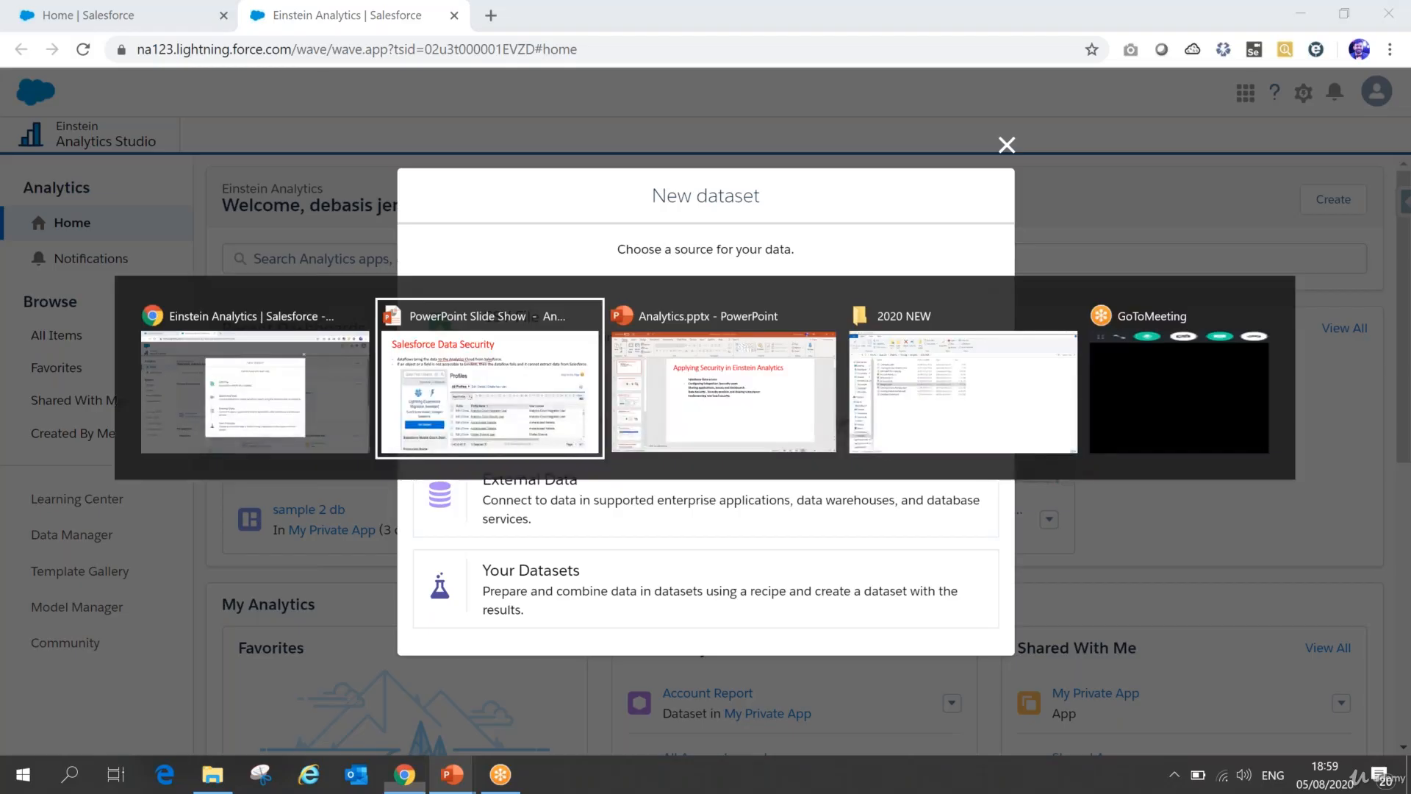
key("alt+Tab")
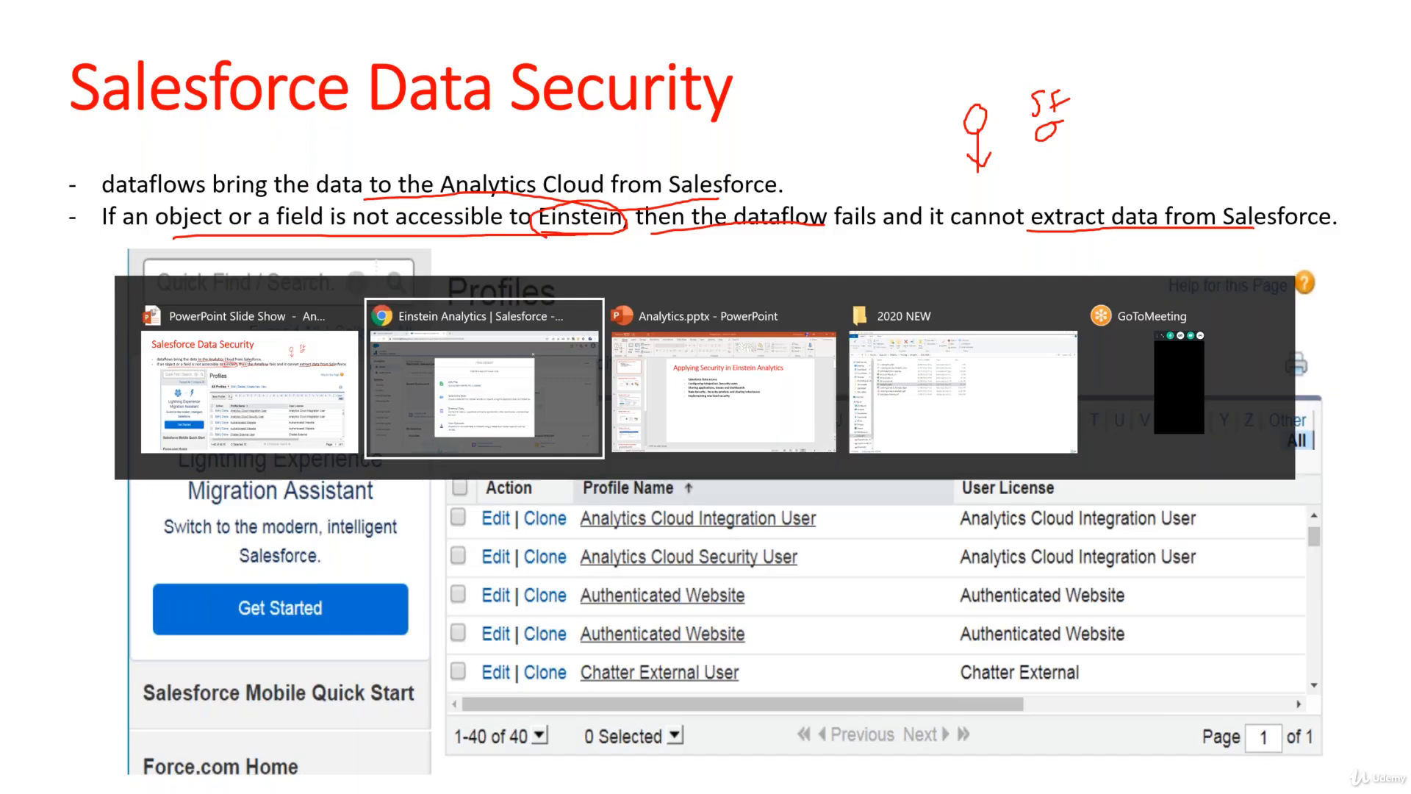
key("alt+Tab")
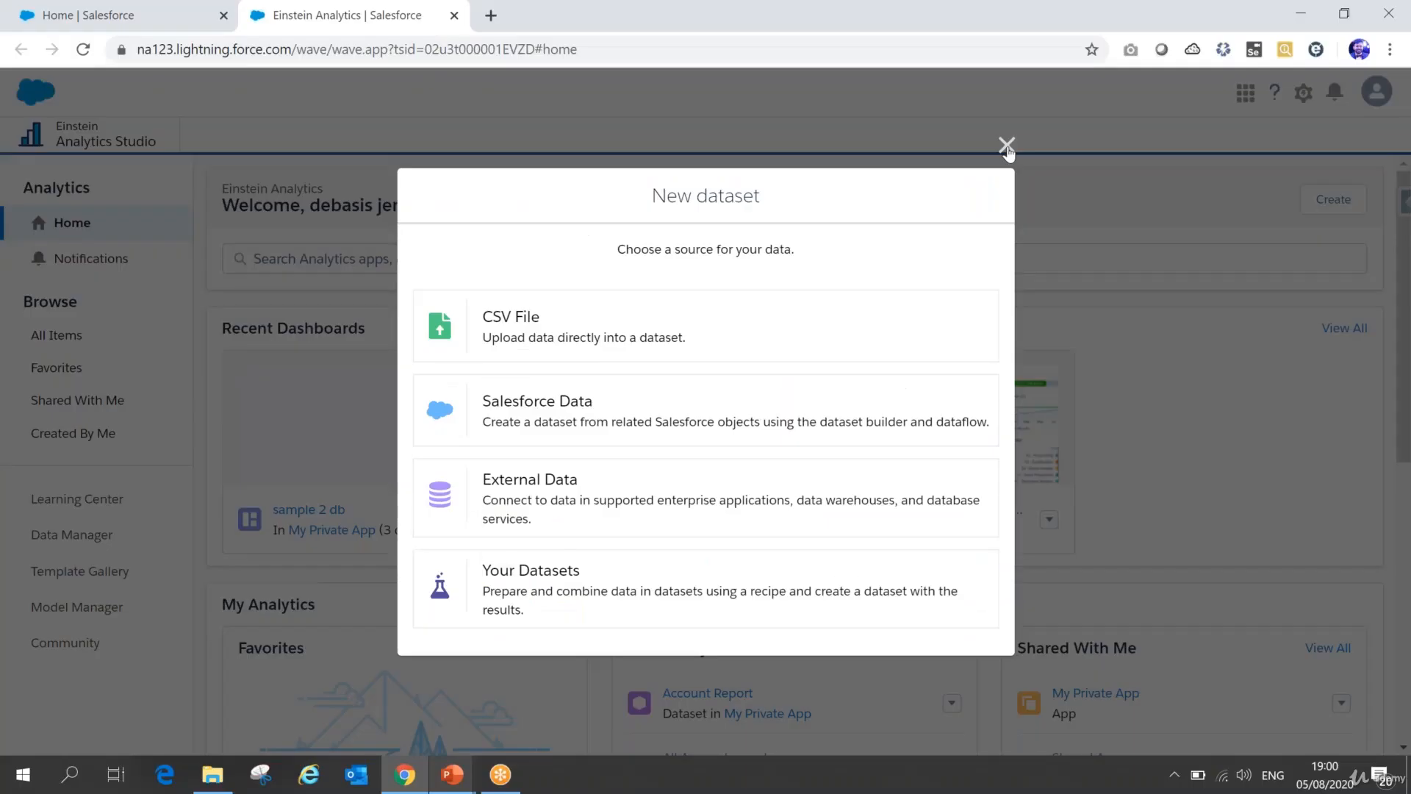
left_click(1006, 145)
- Go to Salesforce Setup and bring up the All Users list with the analytics users and their profiles
left_click(1303, 92)
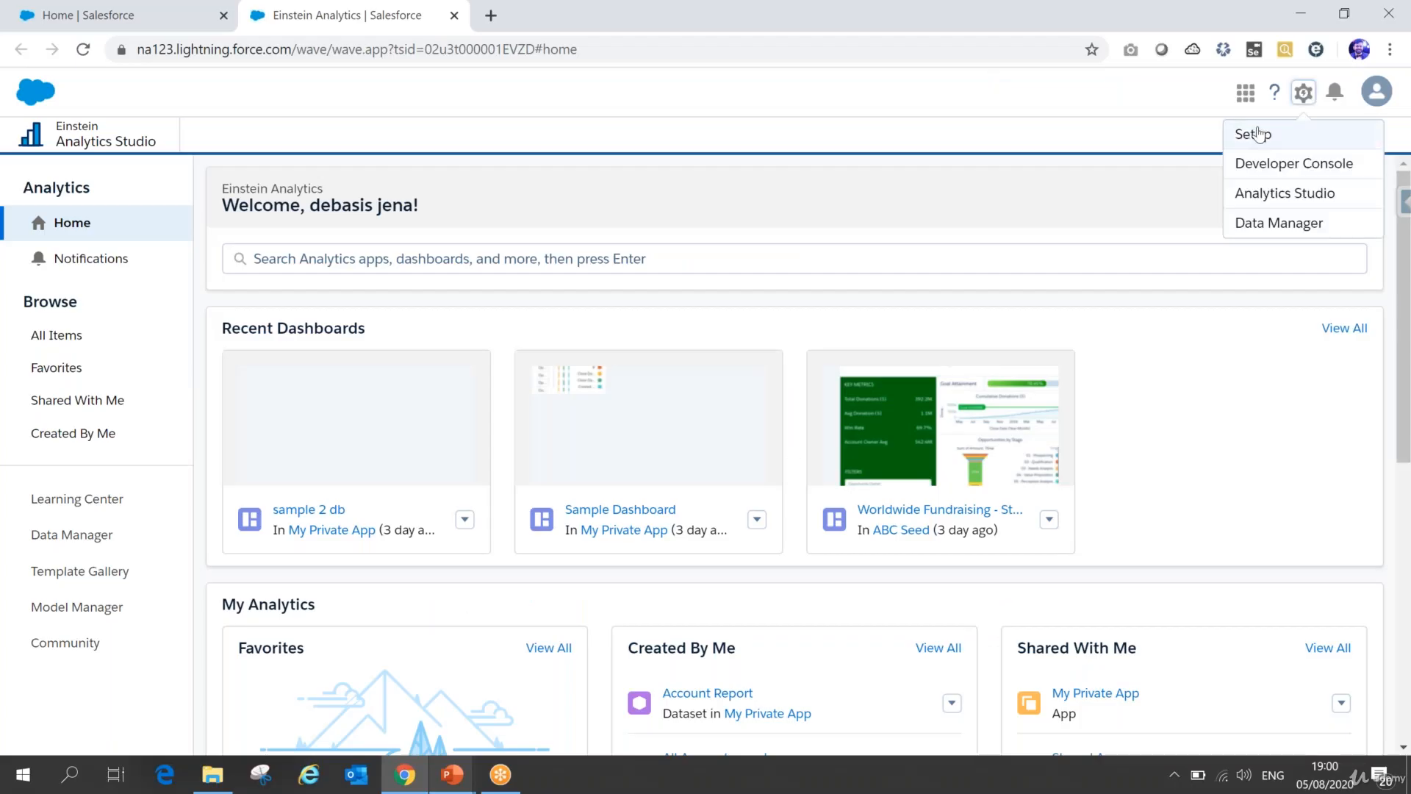
left_click(1254, 133)
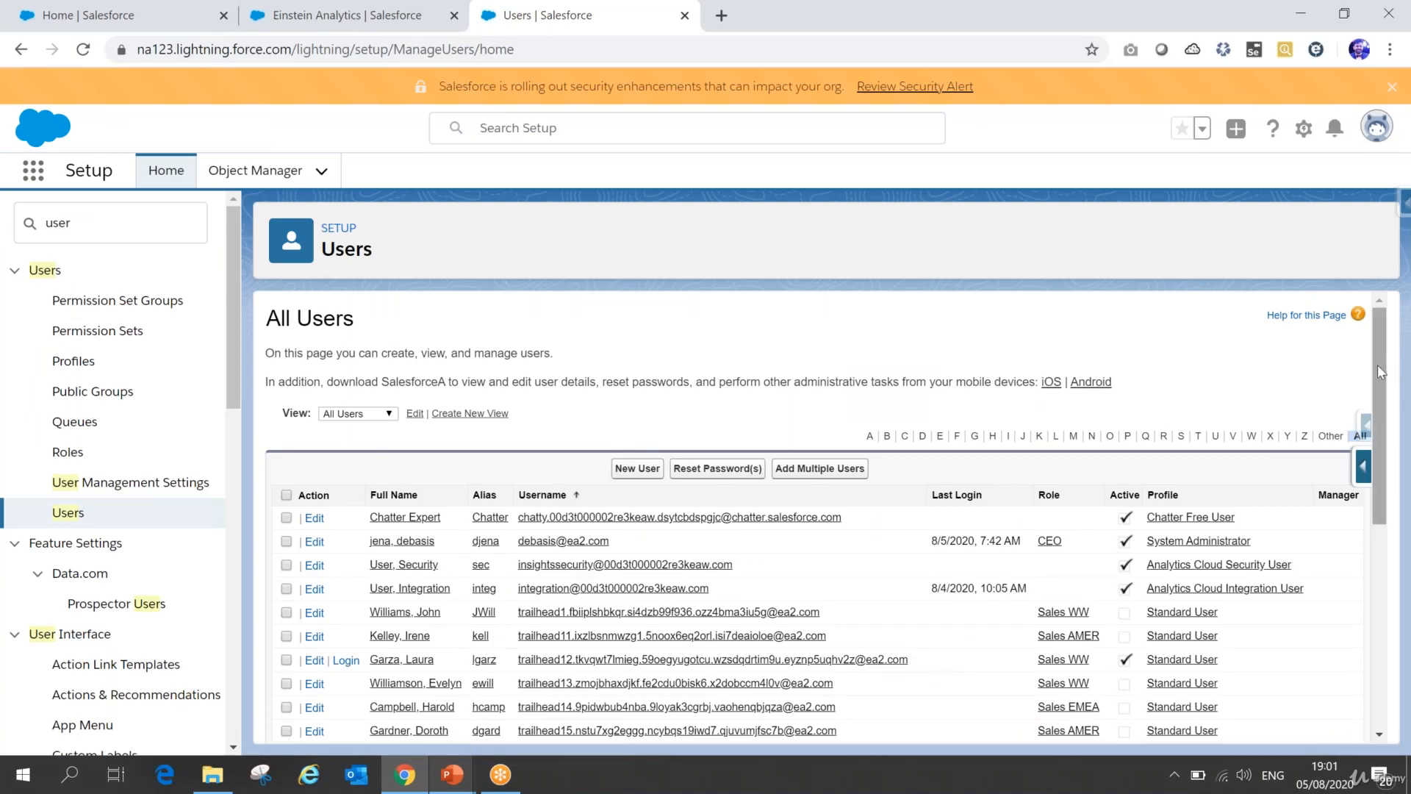
scroll(1377, 364, "down", 2)
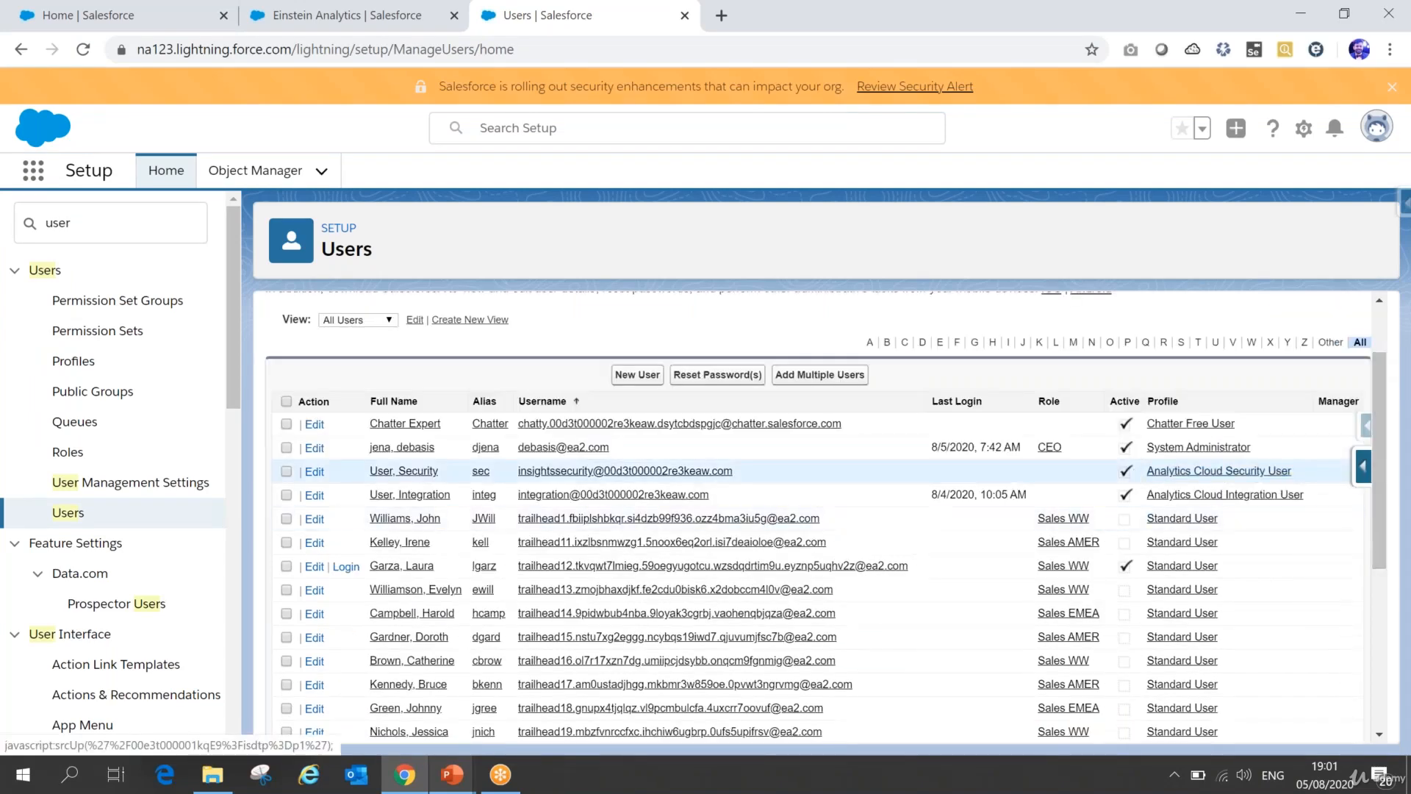
- Copy the Analytics Cloud Security User profile name and open the Security User's record in a separate browser tab
left_click_drag(1279, 470, 1149, 476)
key("ctrl+c")
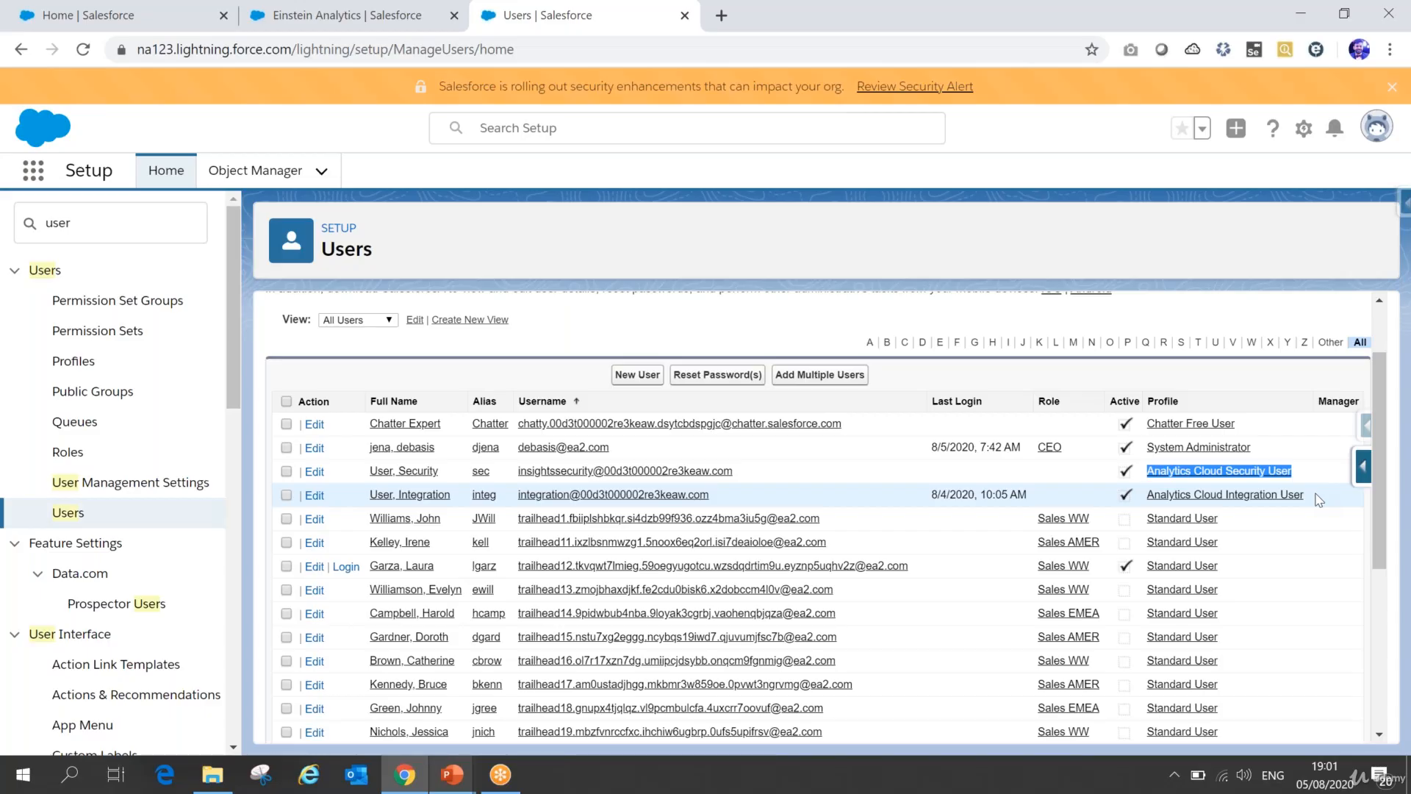
left_click(436, 473)
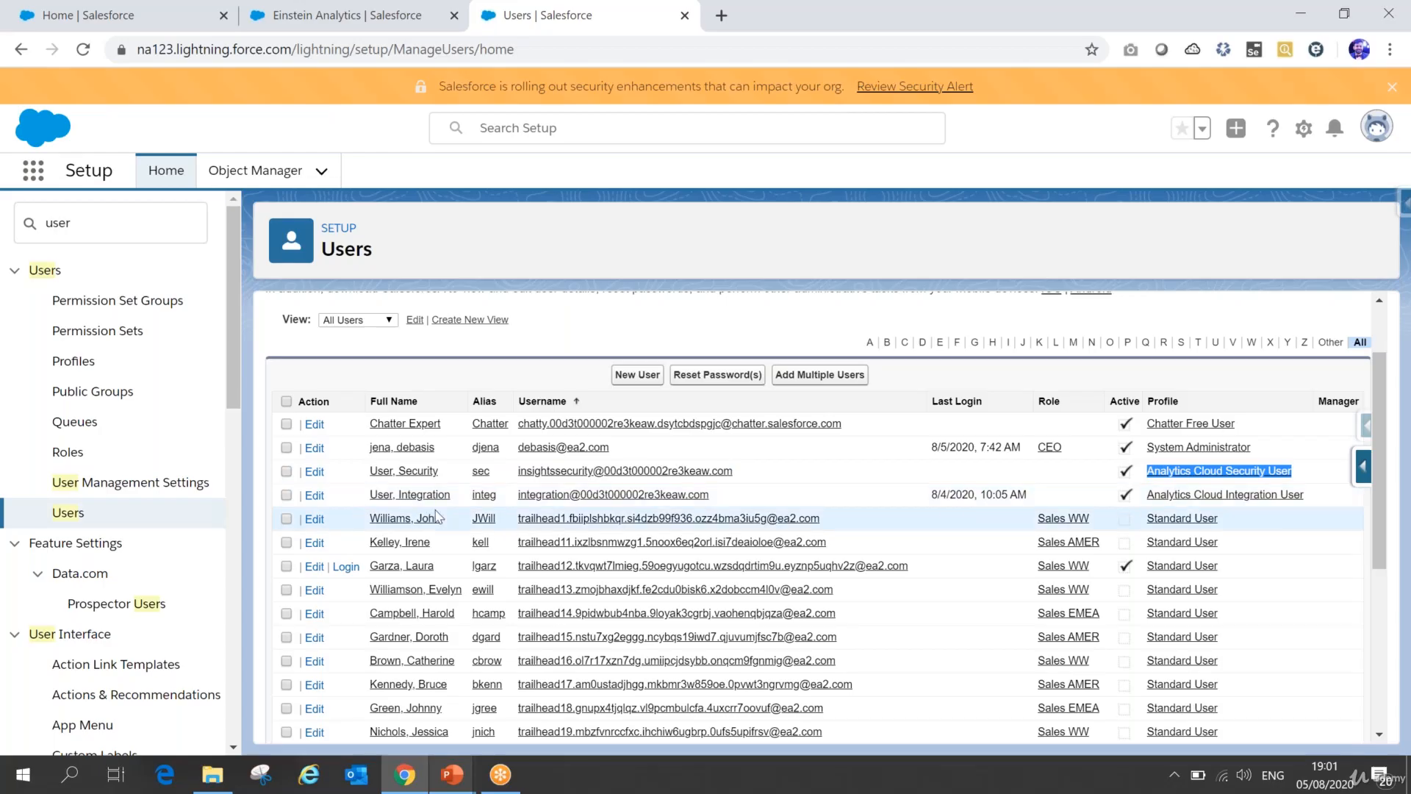
left_click(414, 478, "ctrl")
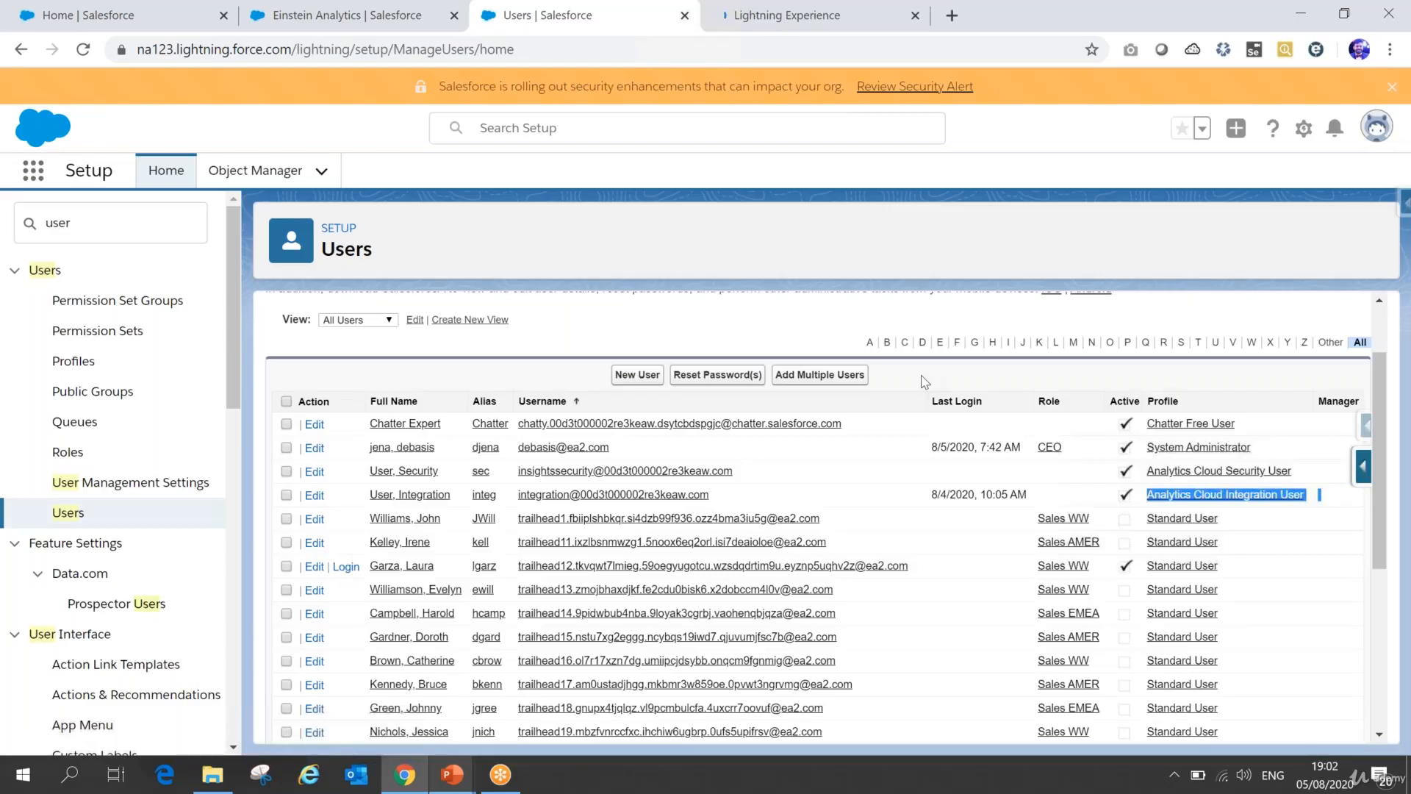
left_click_drag(368, 447, 440, 447)
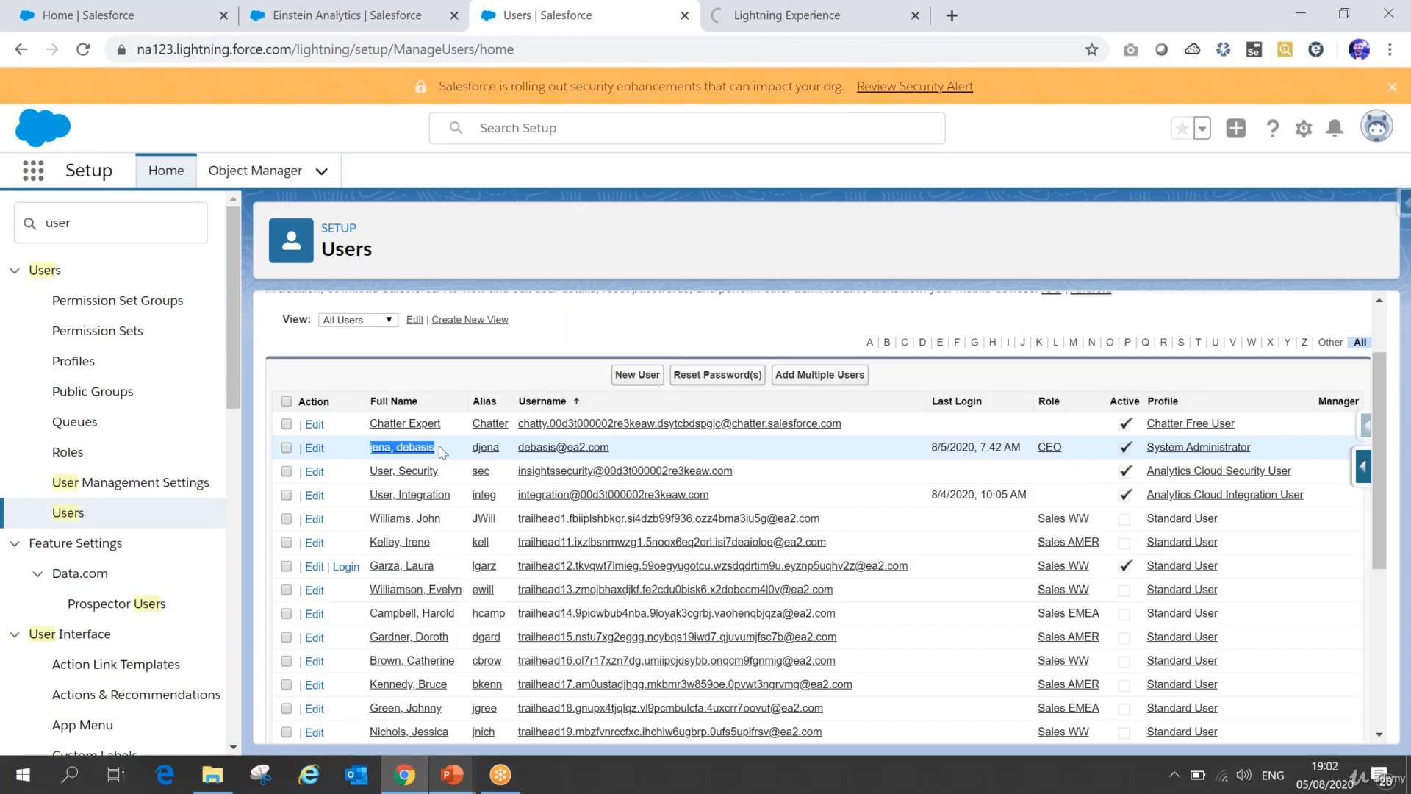
left_click(896, 25)
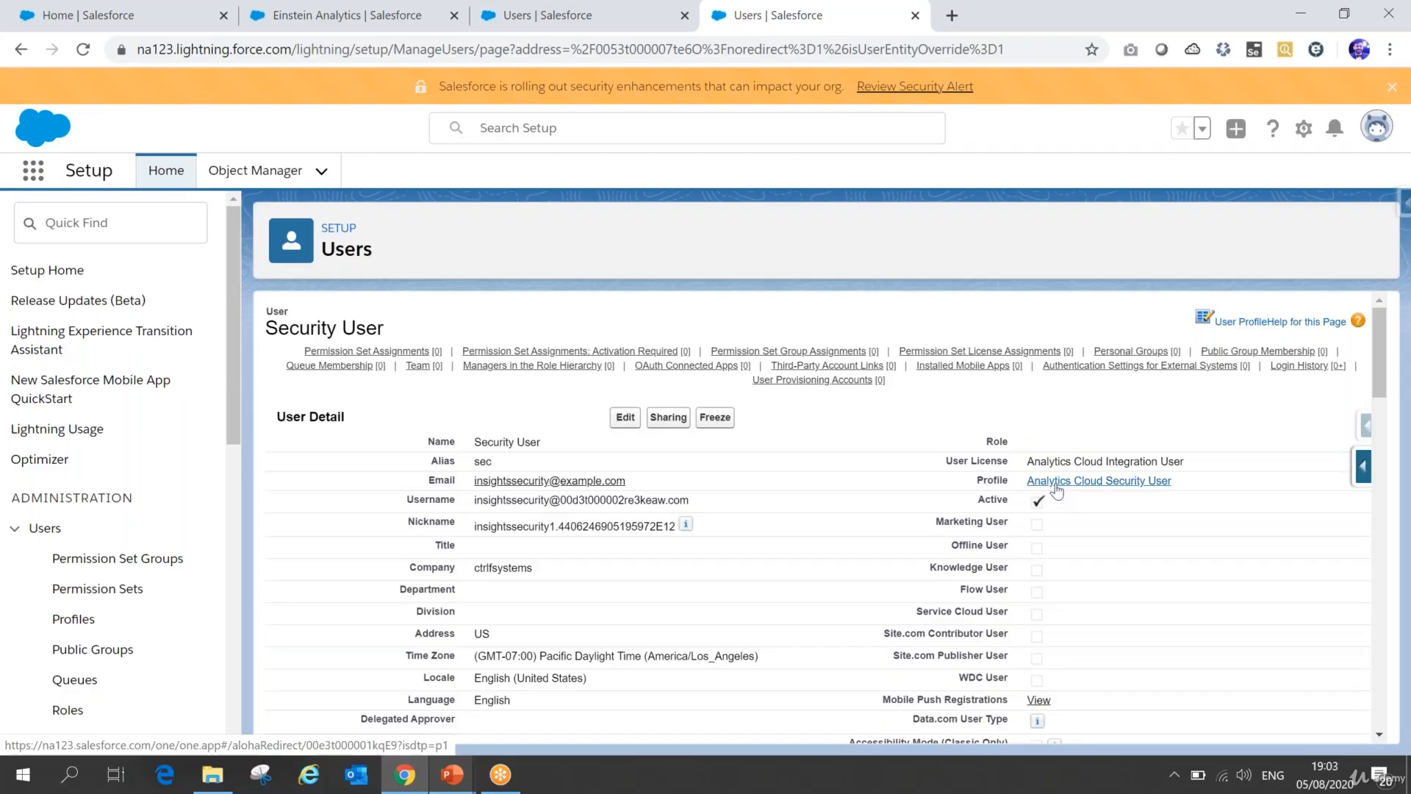
left_click(1056, 482)
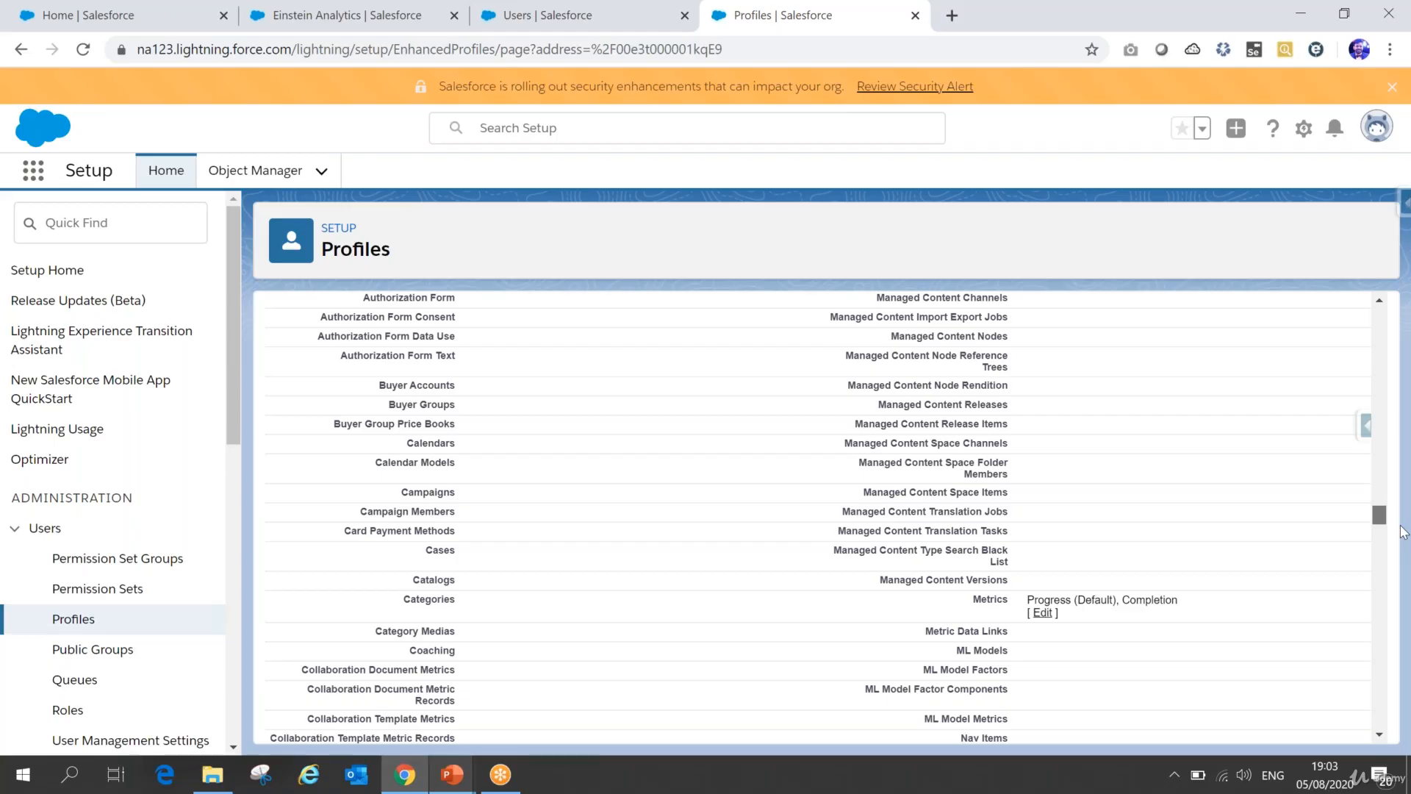
scroll(512, 608, "down", 5)
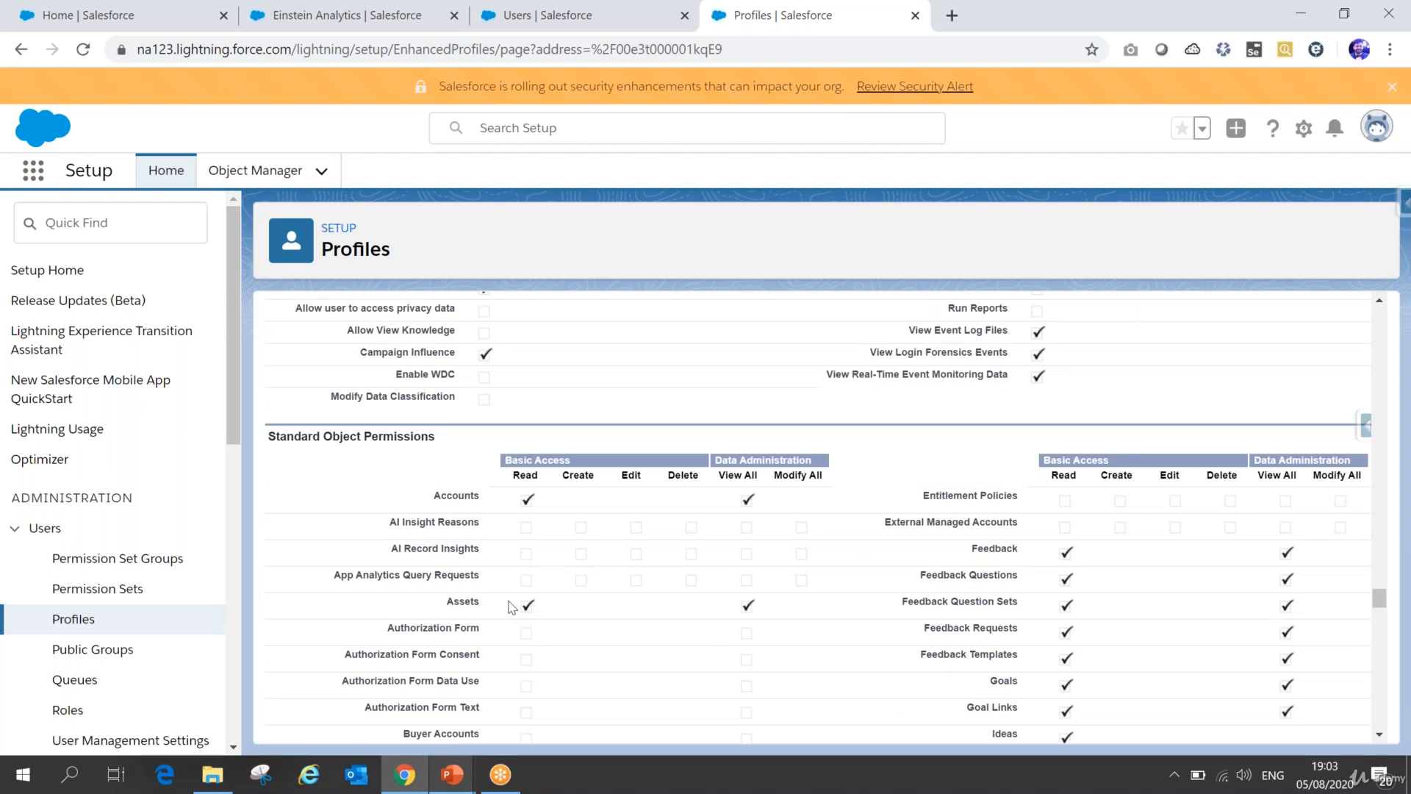
left_click_drag(1379, 597, 1380, 418)
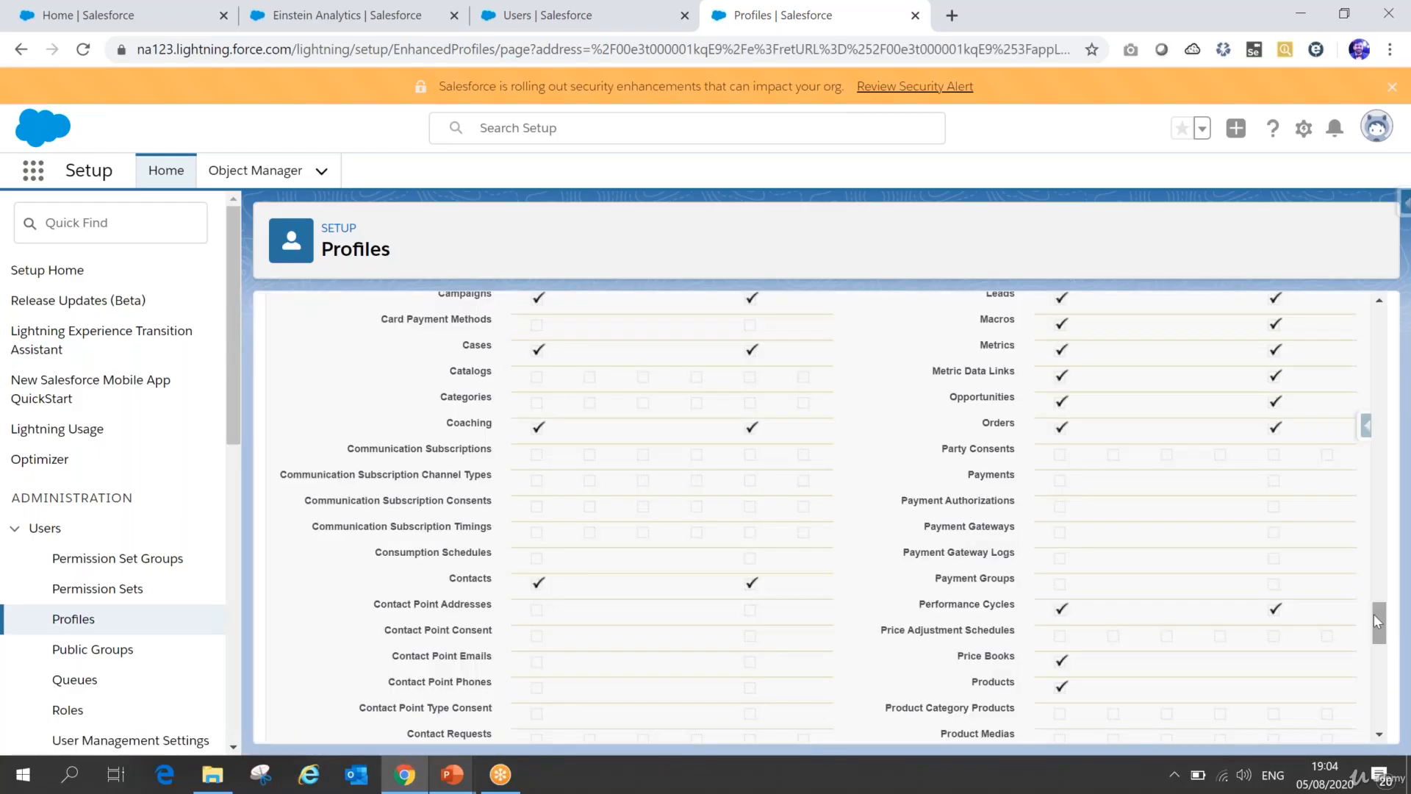
scroll(1378, 622, "down", 6)
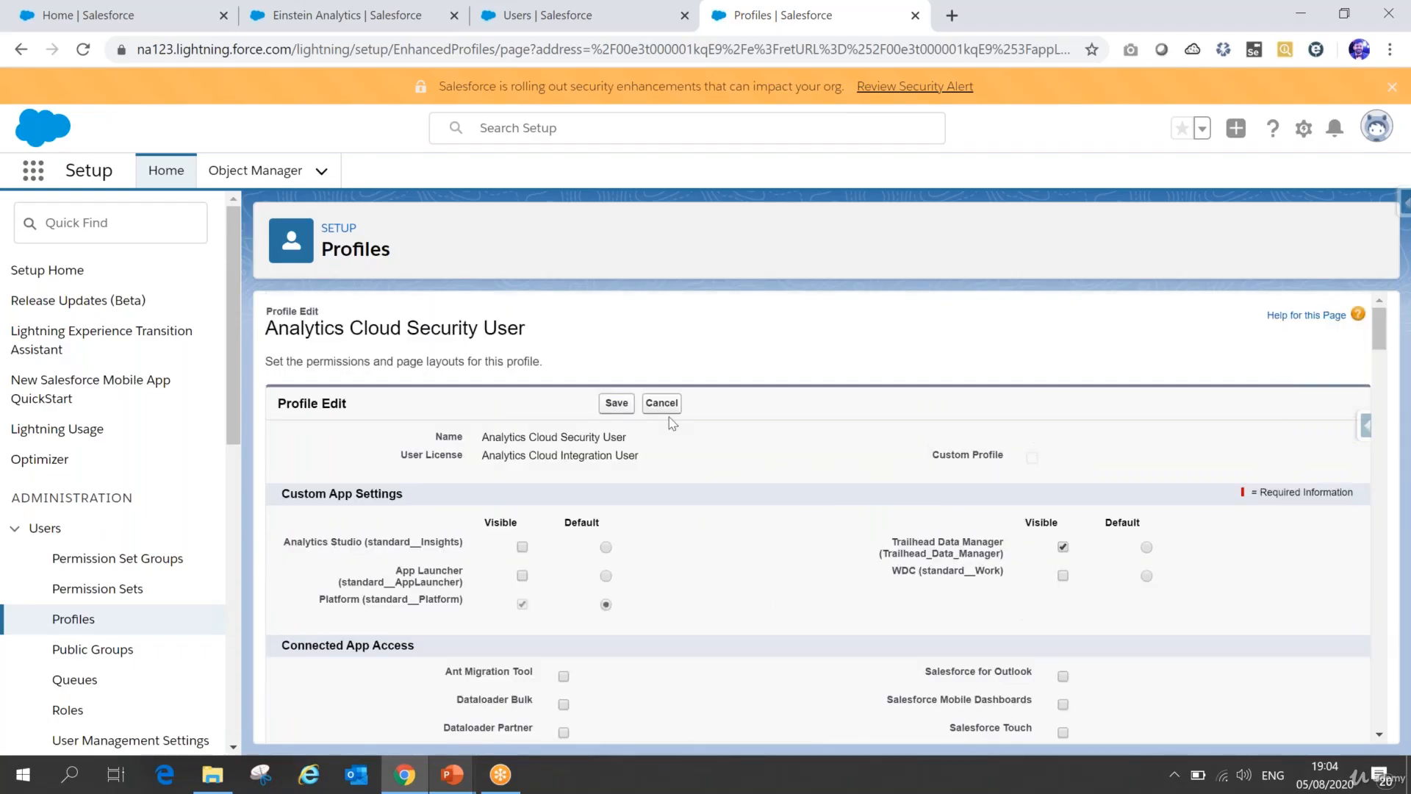
left_click(665, 405)
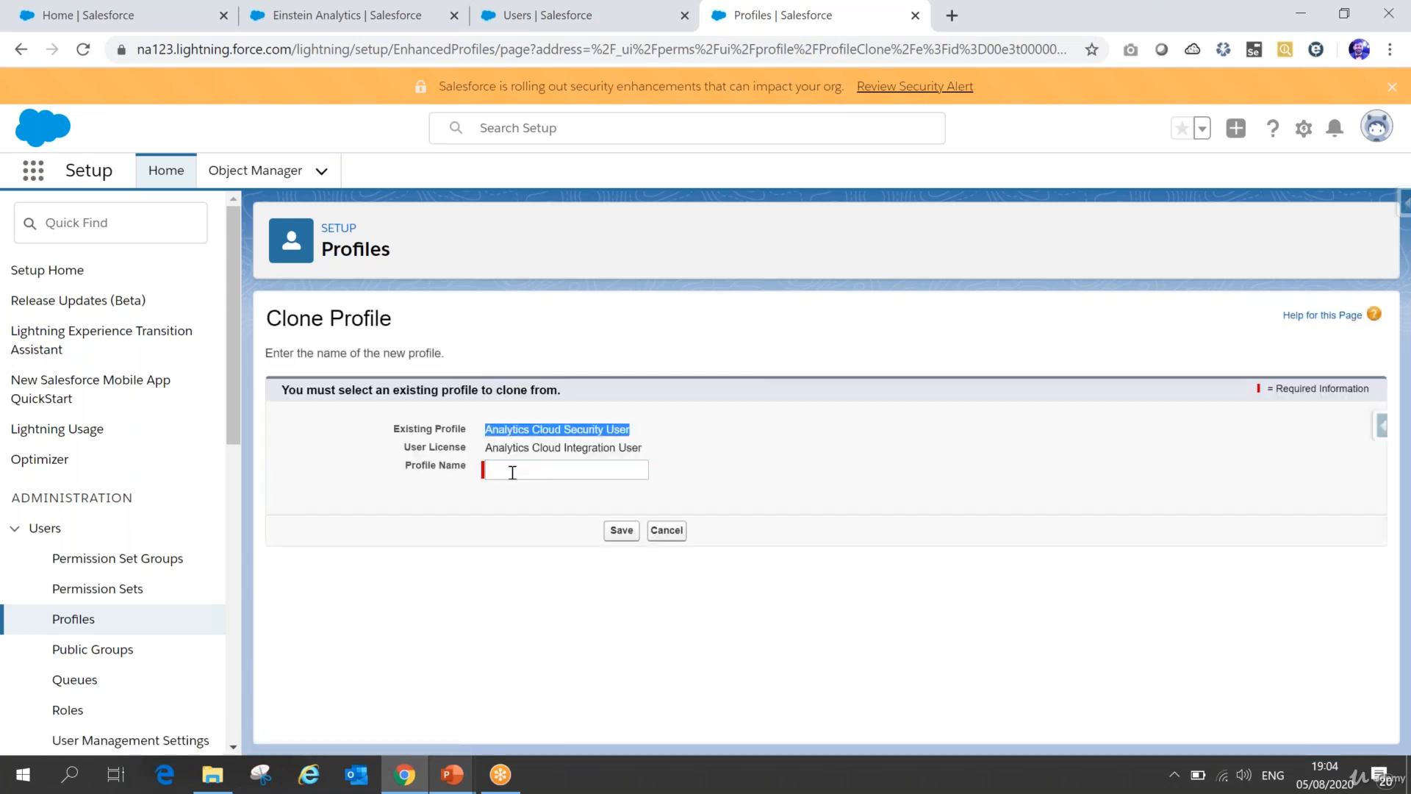
- Clone the Analytics Cloud Security User profile under the name "Analytics Cloud Security User Custom"
left_click(512, 472)
key("ctrl+v")
type("Cus")
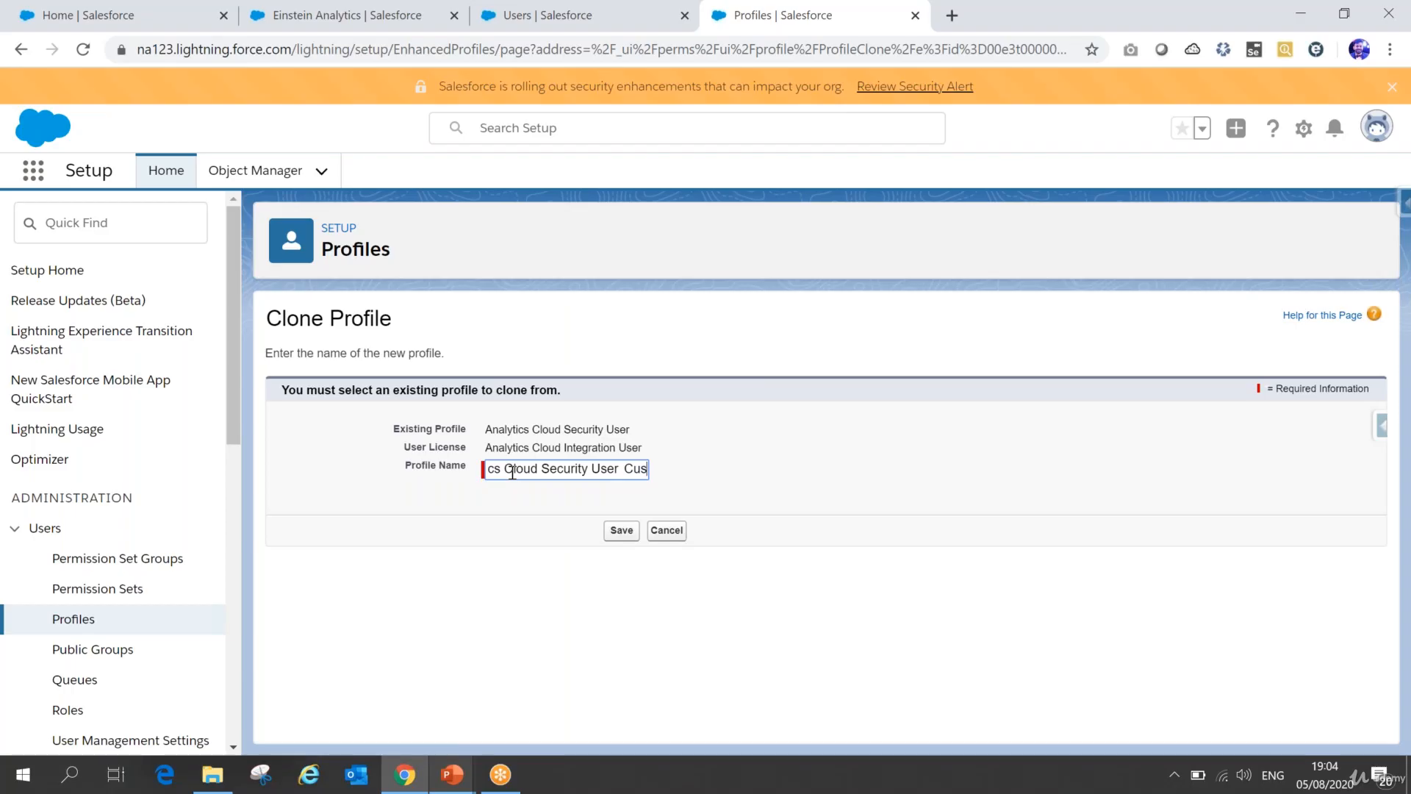
type("tom")
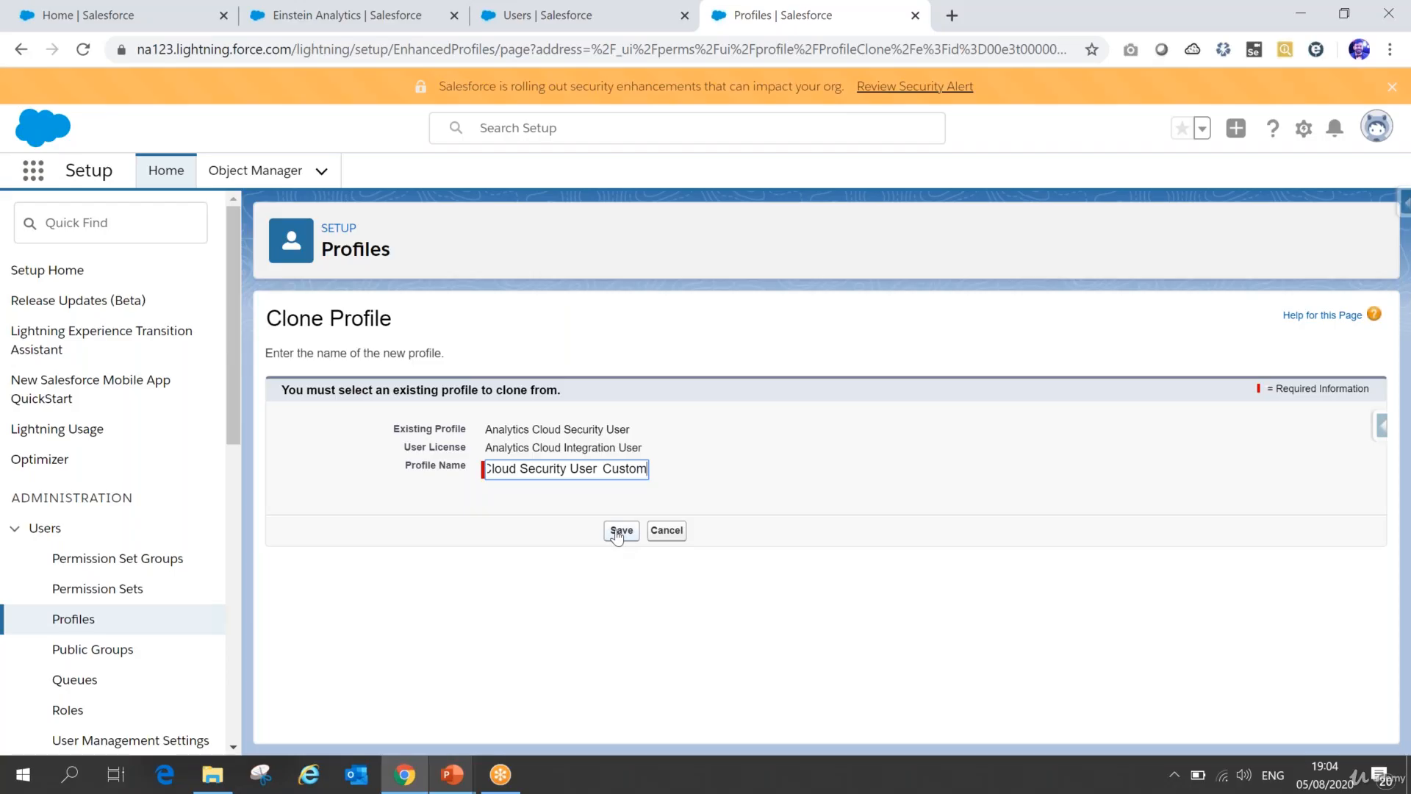
left_click(619, 531)
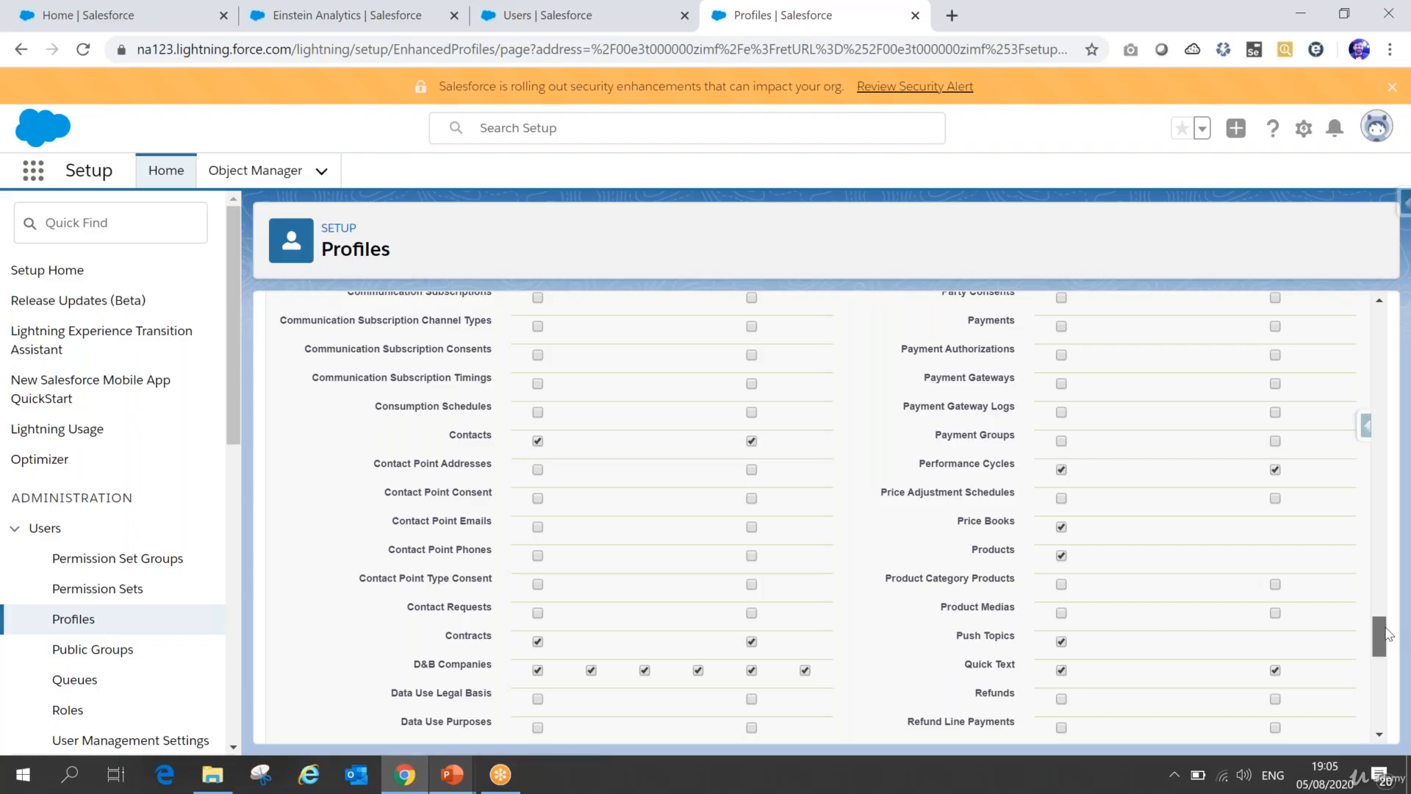
- Grant Read and View All access on Communication Subscription Channel Types in the custom profile and save it
mouse_move(1380, 633)
left_mouse_down()
mouse_move(1380, 581)
mouse_move(1380, 613)
left_mouse_up()
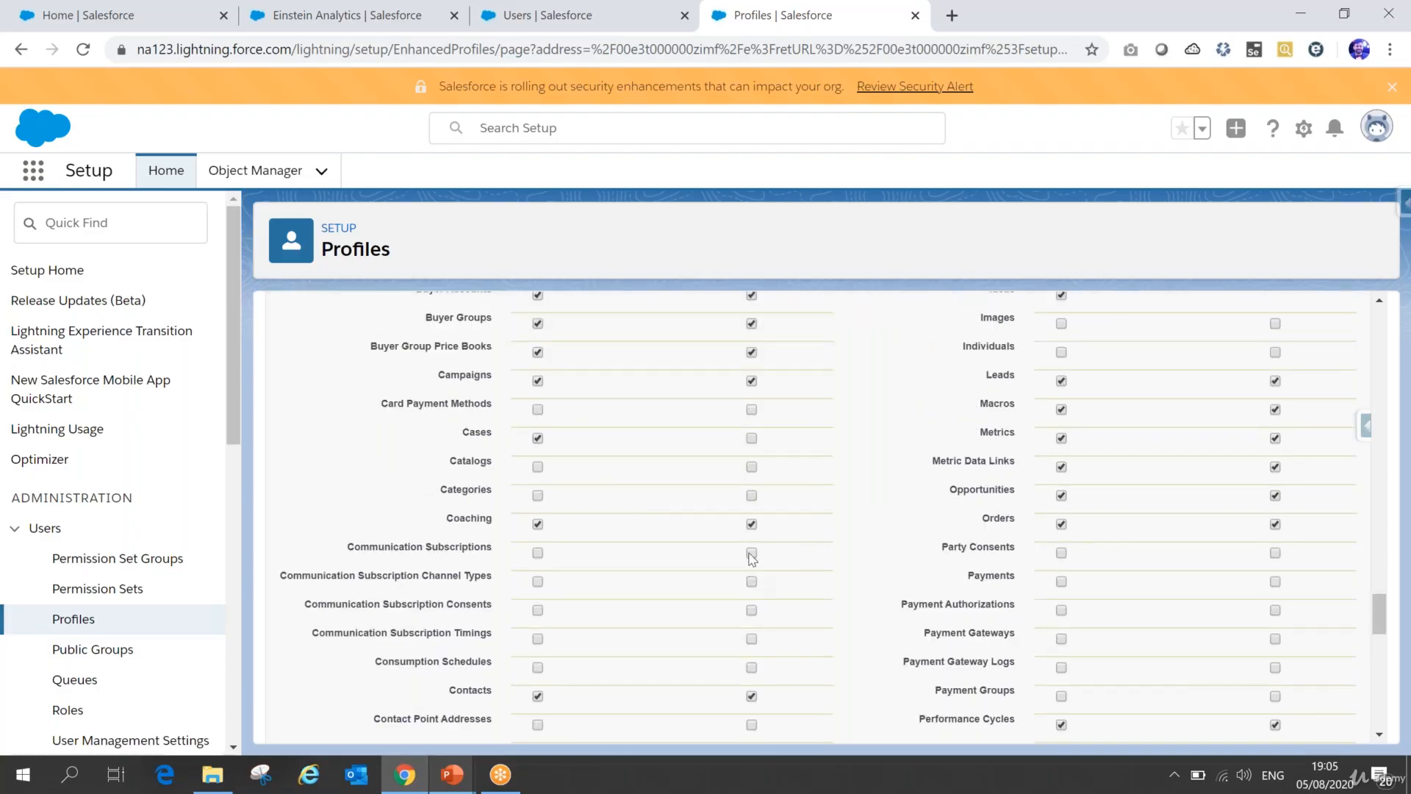
left_click(537, 583)
left_click(751, 583)
left_click_drag(1380, 636, 1385, 722)
left_click(617, 716)
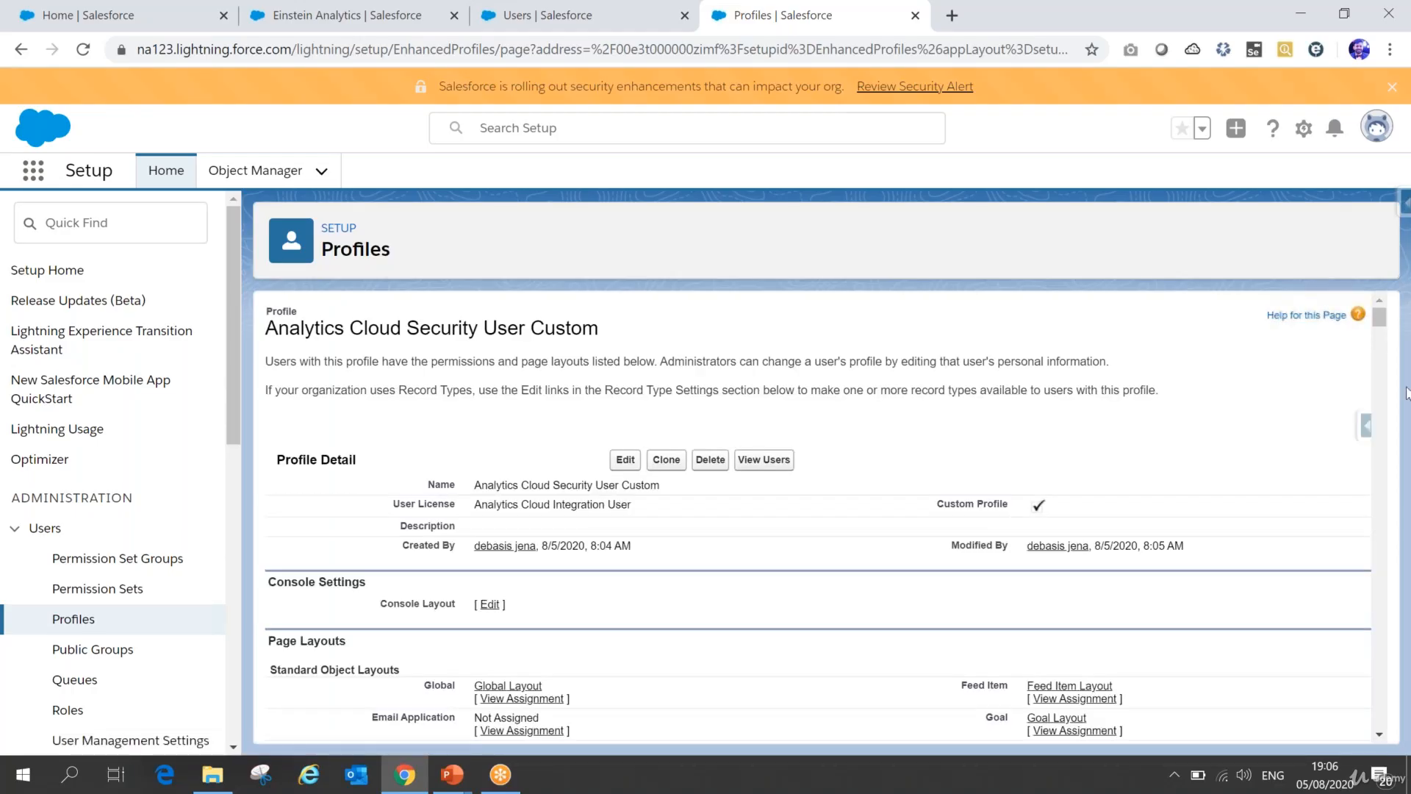
- Review the custom profile's field-level security for the Account object and open it for editing
left_click_drag(1381, 322, 1386, 398)
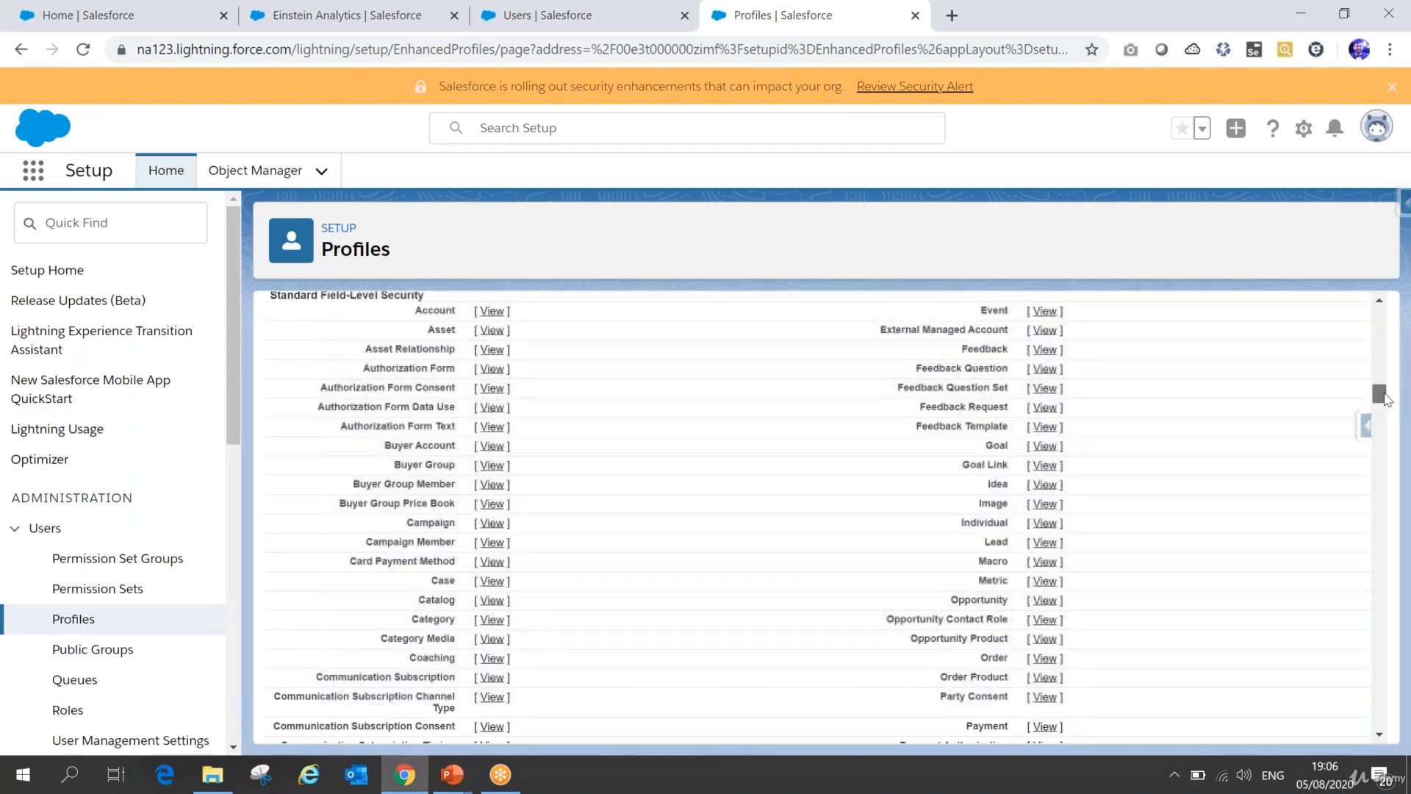
scroll(396, 378, "up", 1)
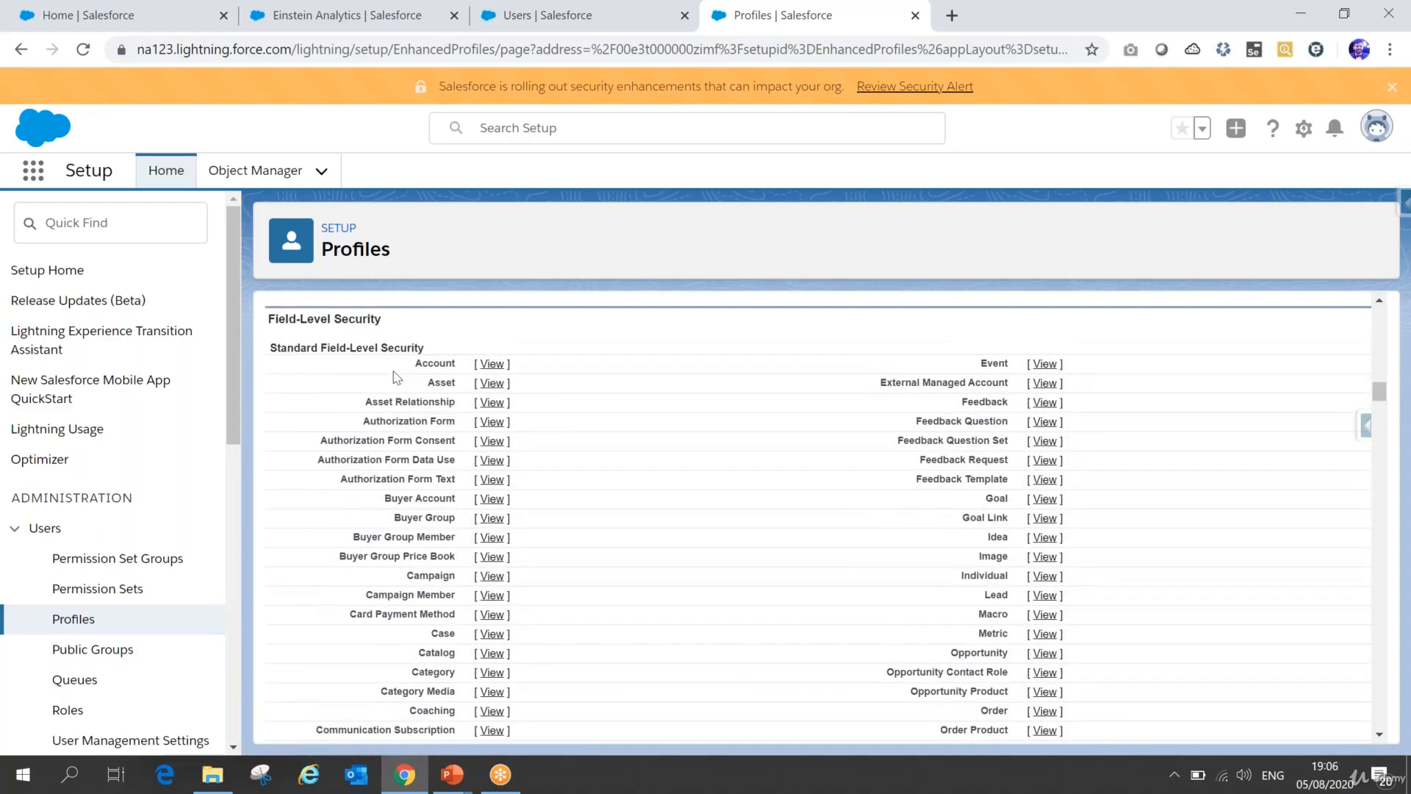
left_click(492, 365)
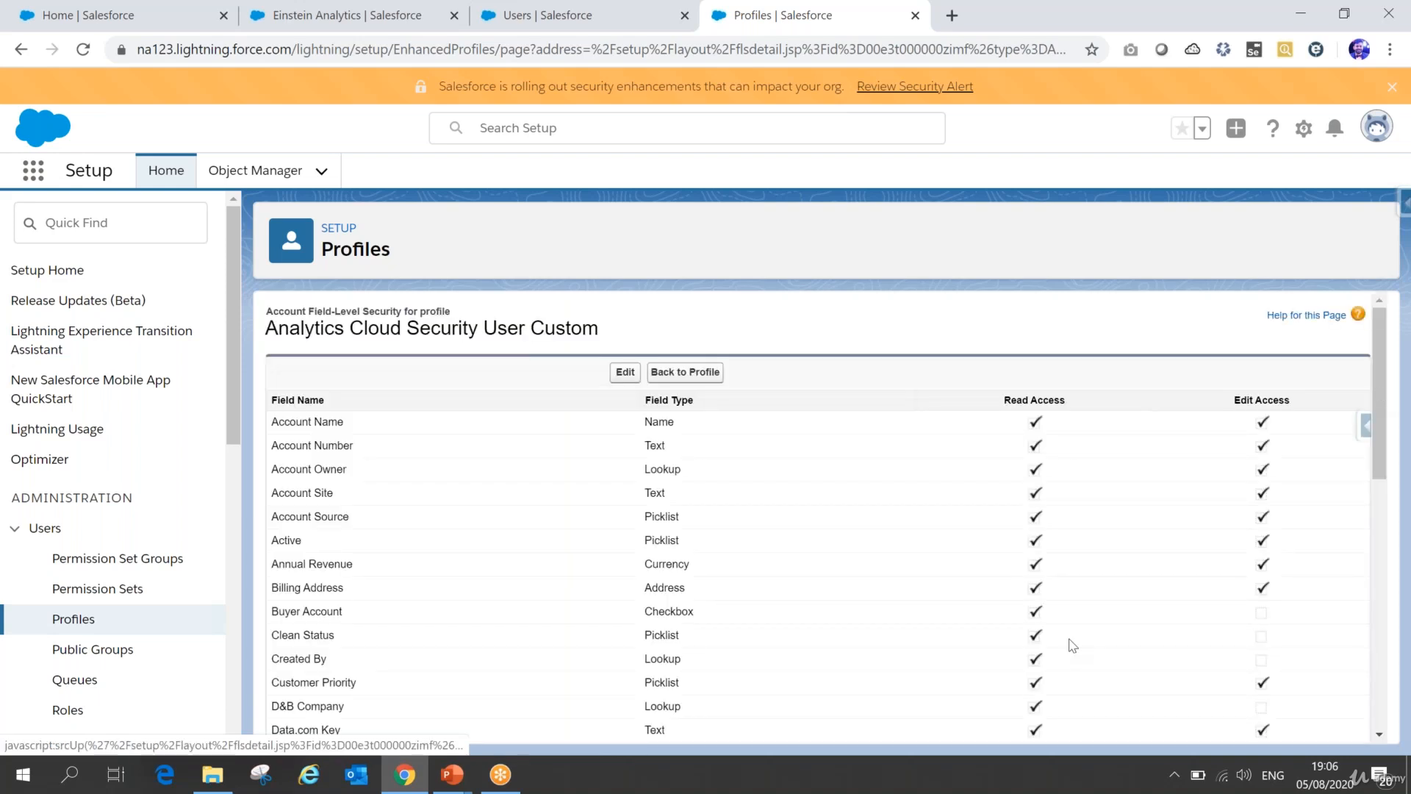
triple_click(898, 510)
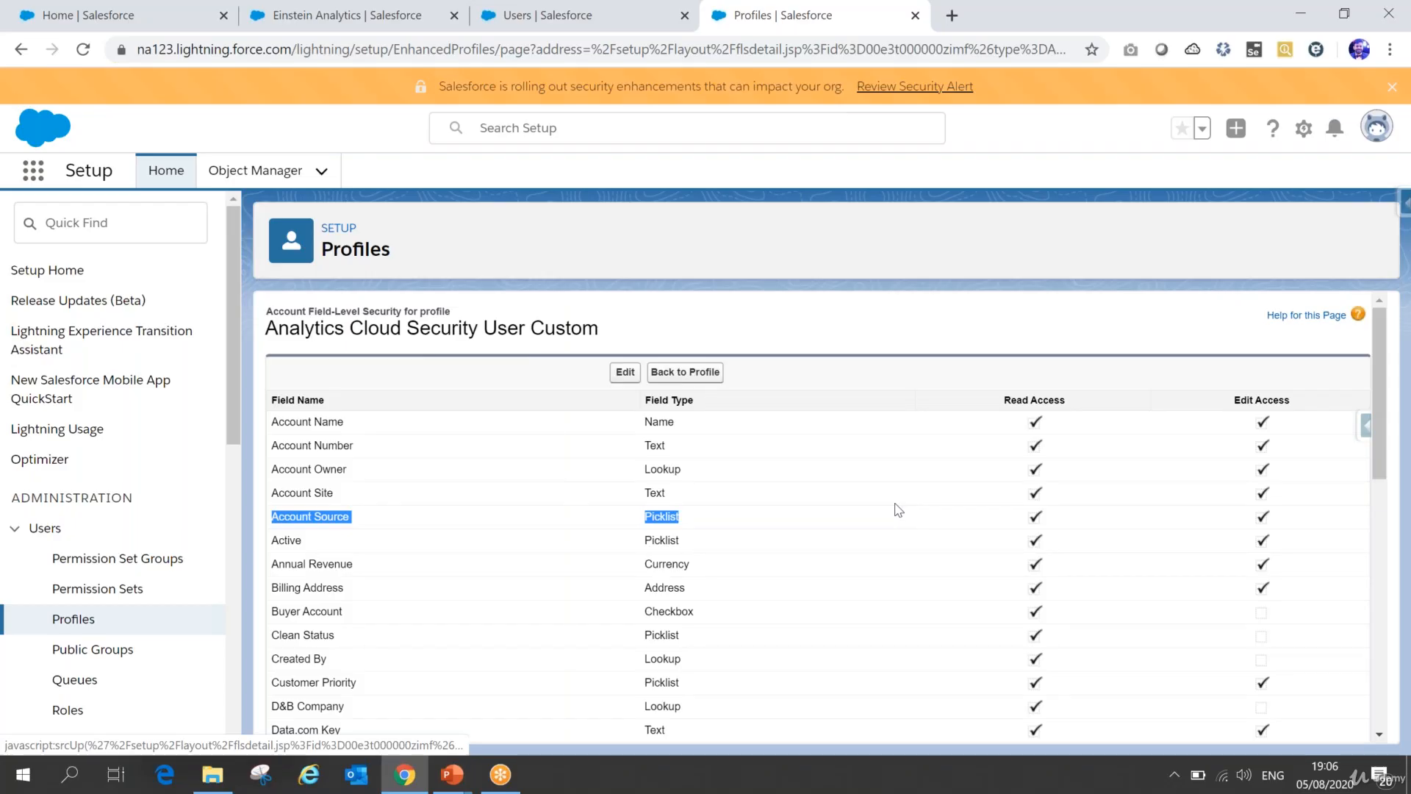
left_click_drag(898, 509, 1043, 514)
left_click(617, 376)
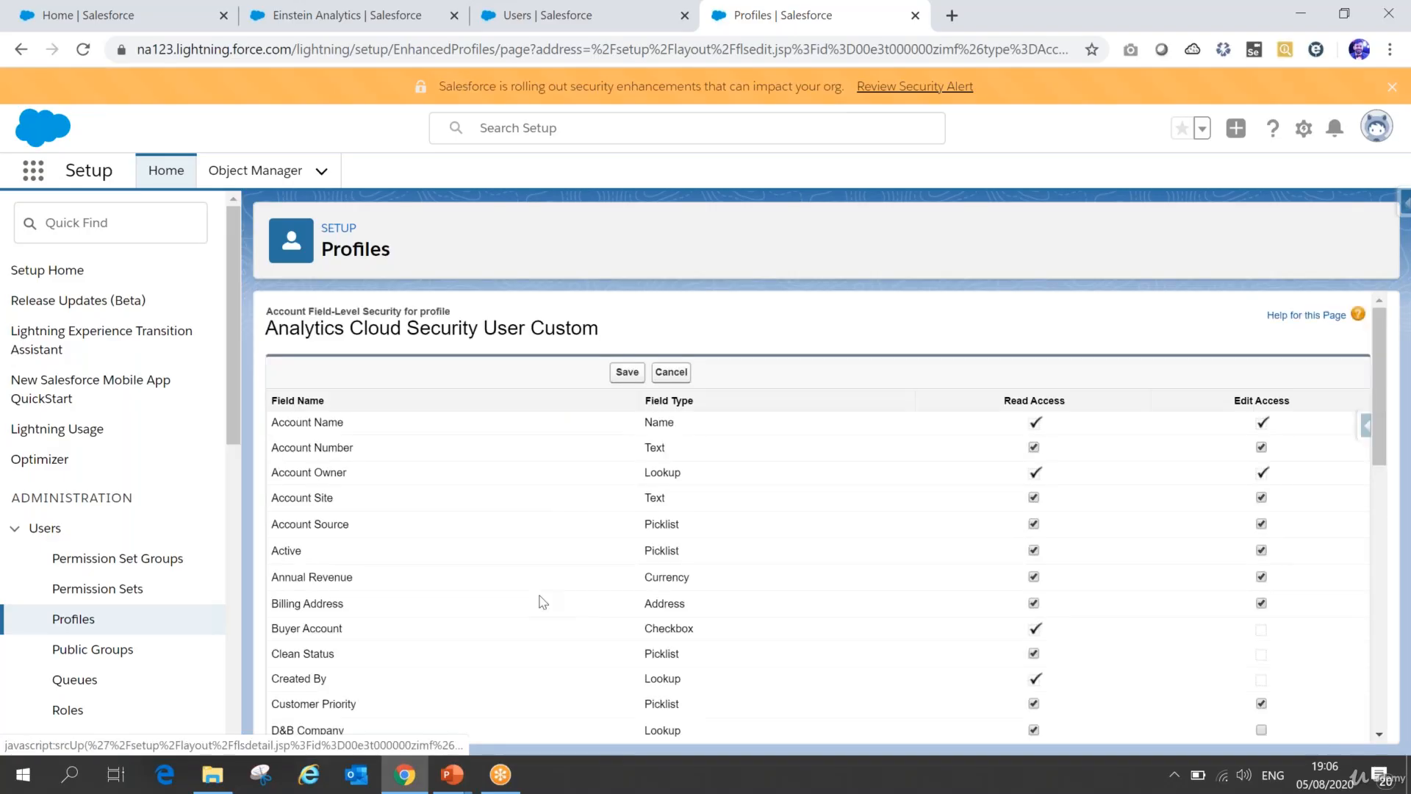
- Switch to the PowerPoint slide show and advance to the next Salesforce Data Security slide
left_click(470, 782)
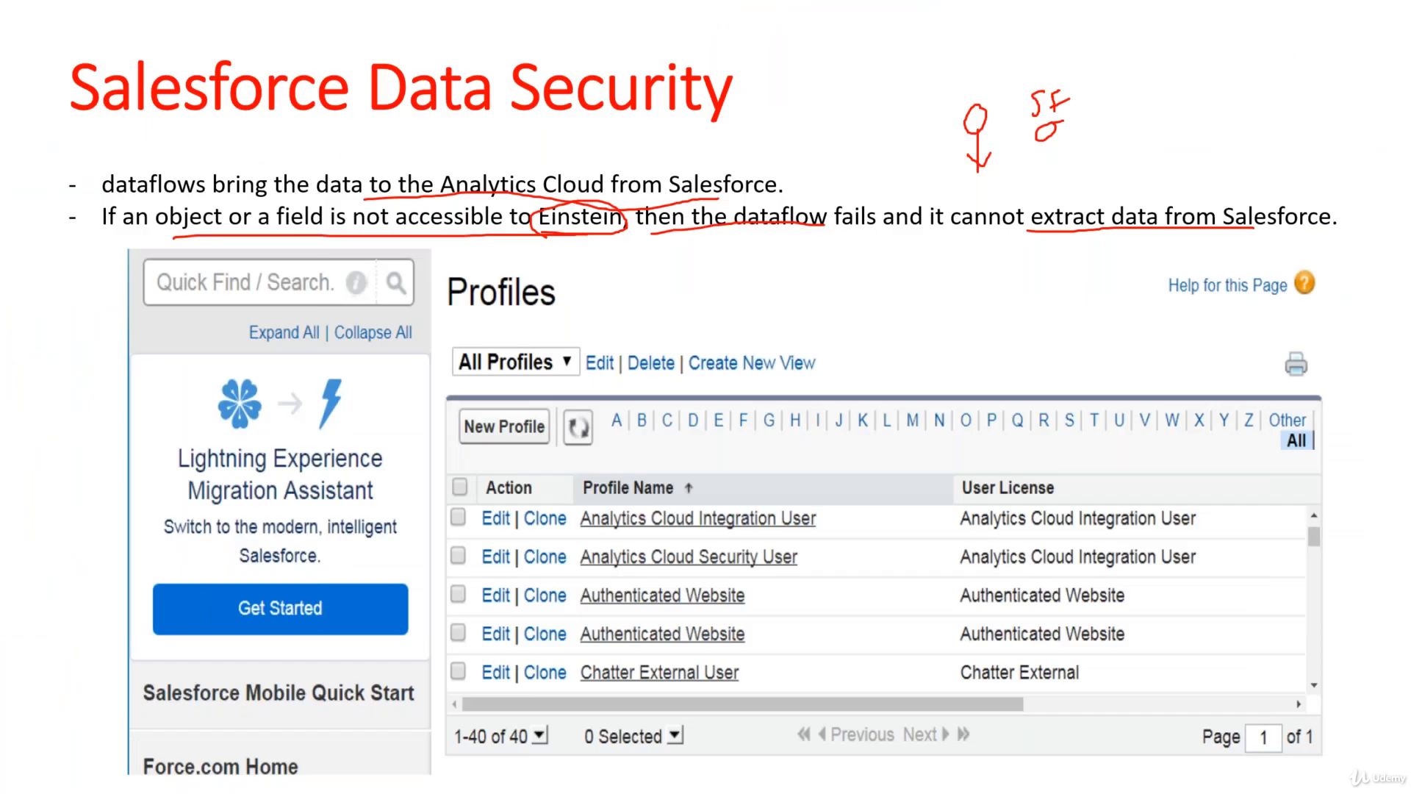
key("Right")
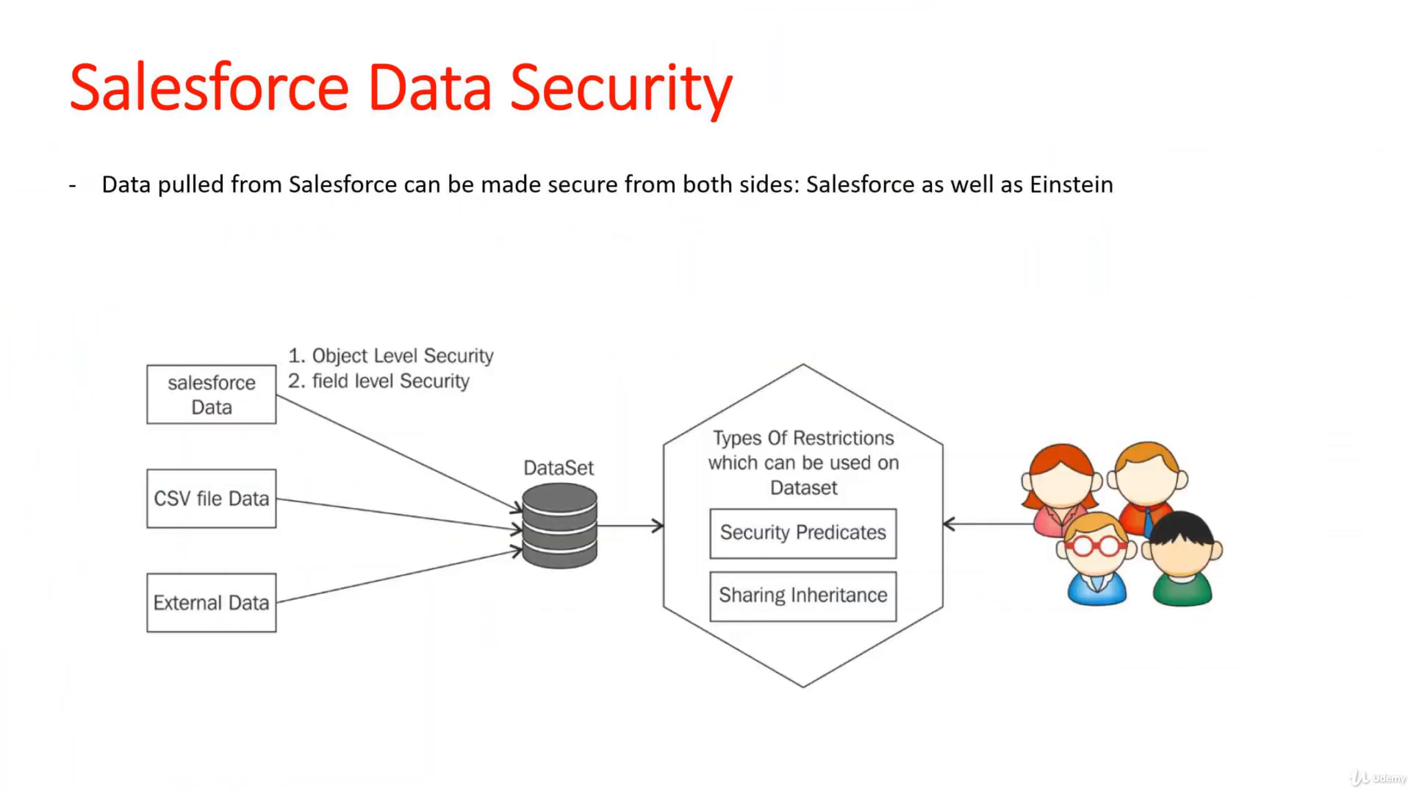